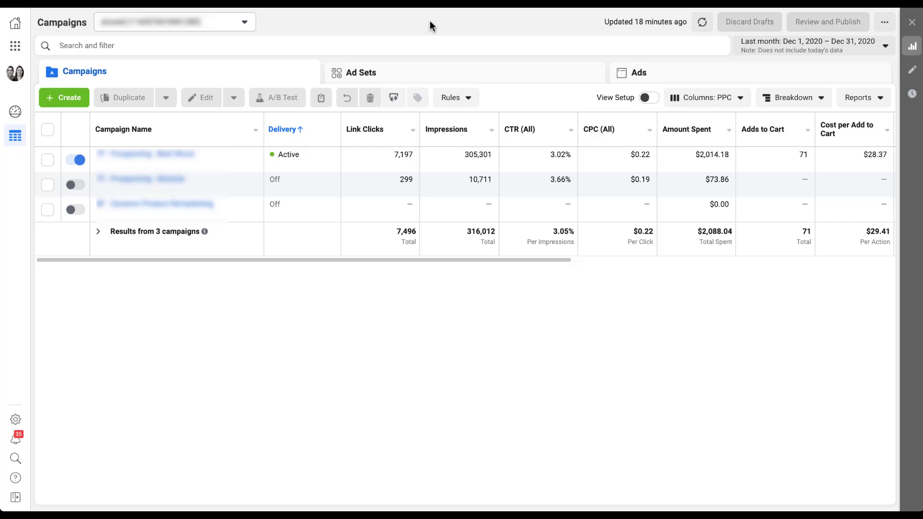
Step: Switch from Ads Manager to Catalog Manager through the list of all business tools
click(21, 53)
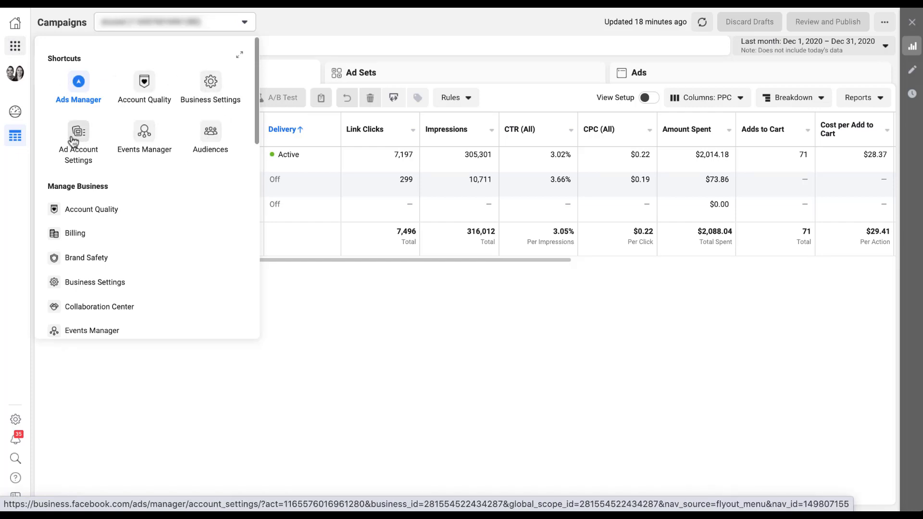
scroll(206, 157, down, 15)
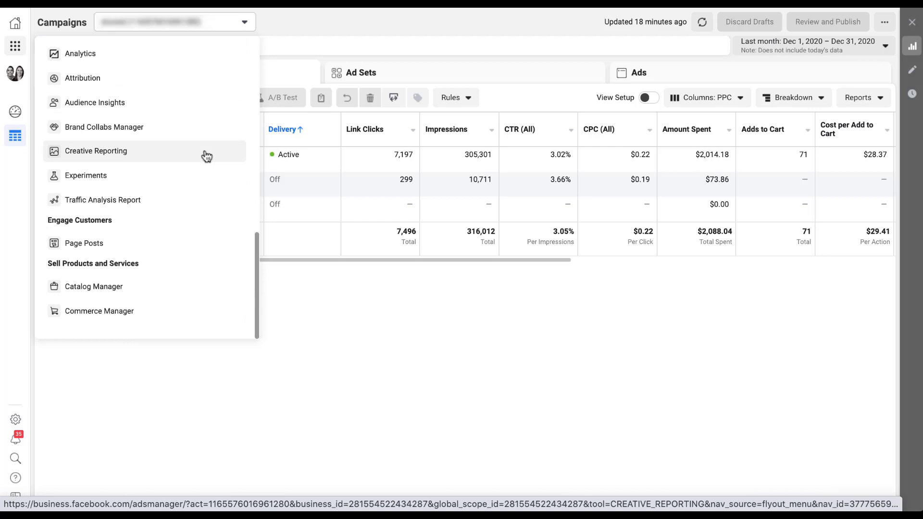
click(175, 292)
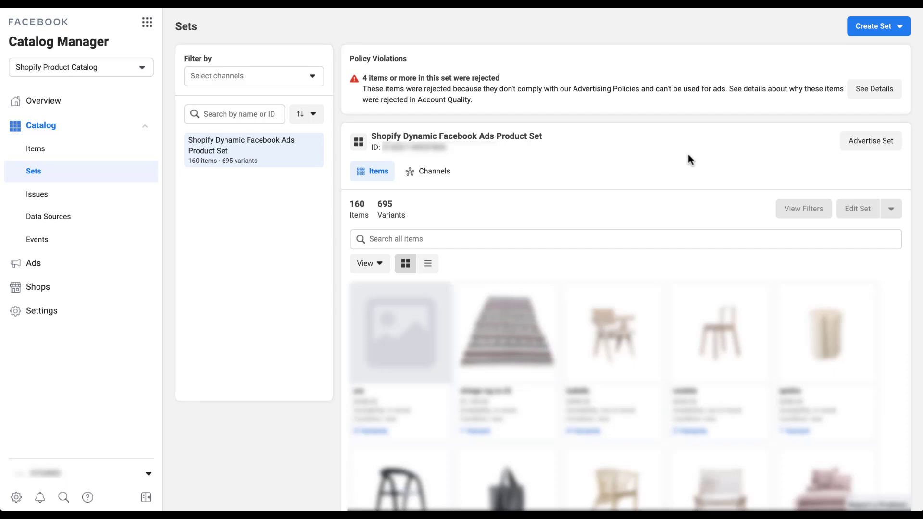
Step: Start a filter-based product set and review the criteria available for its filter rules
click(903, 29)
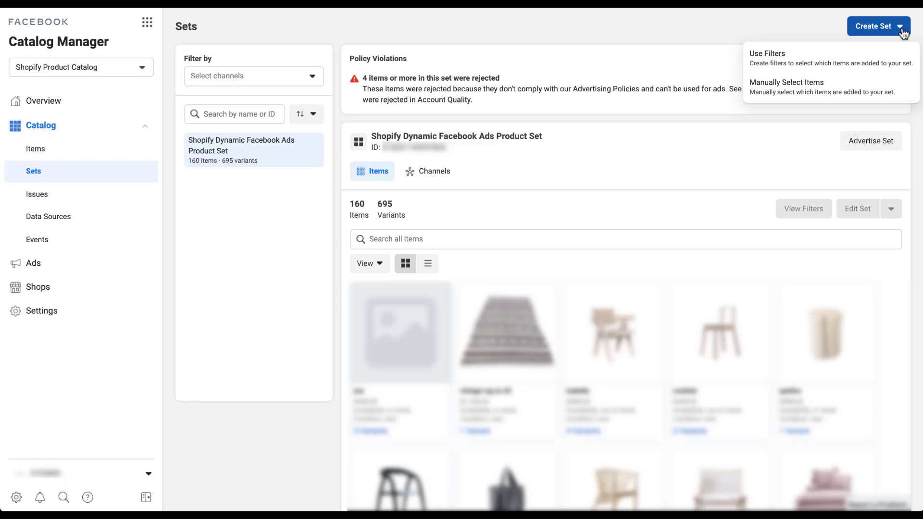
click(899, 57)
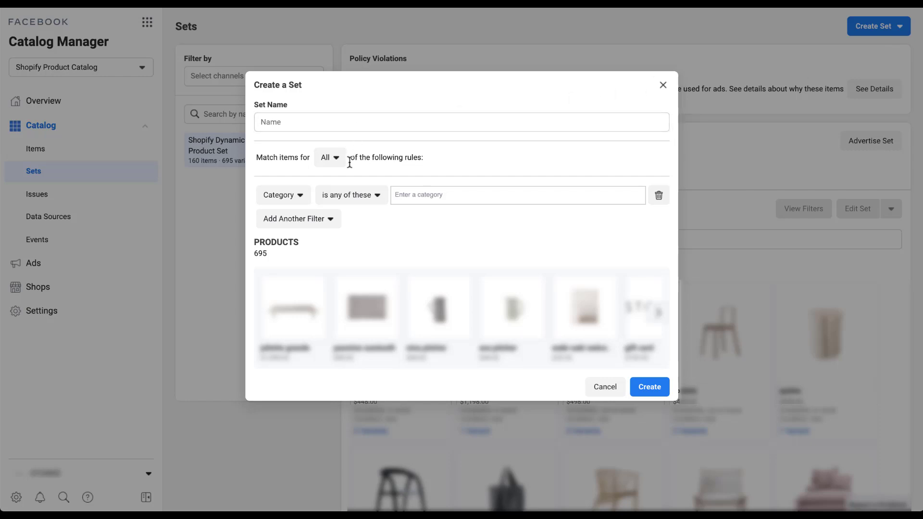
click(303, 197)
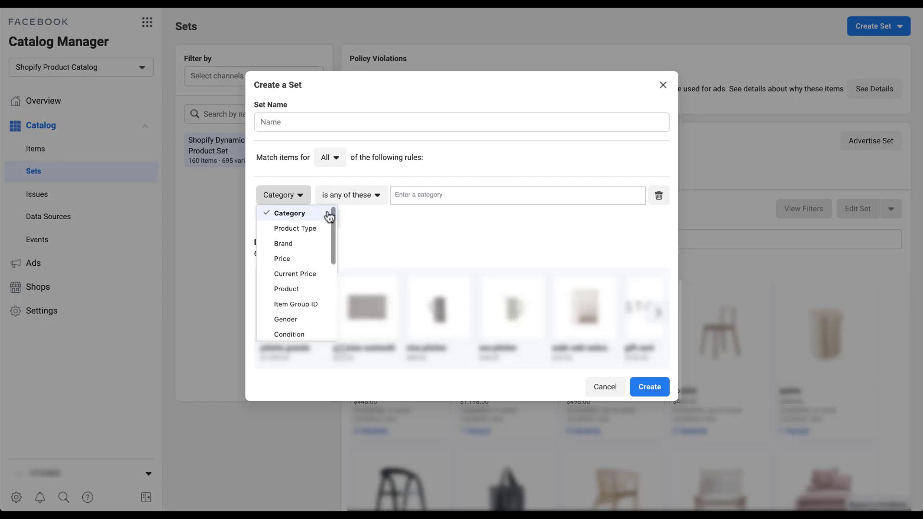
scroll(329, 217, down, 5)
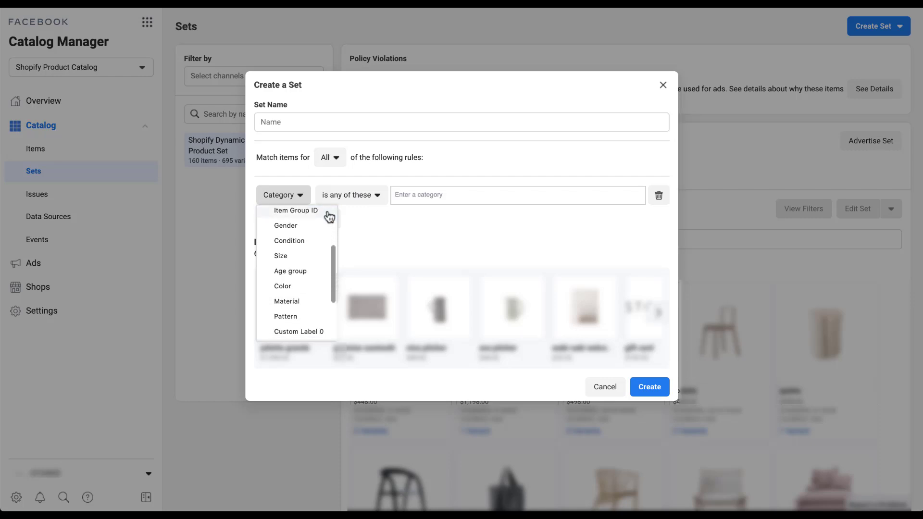
scroll(329, 216, down, 4)
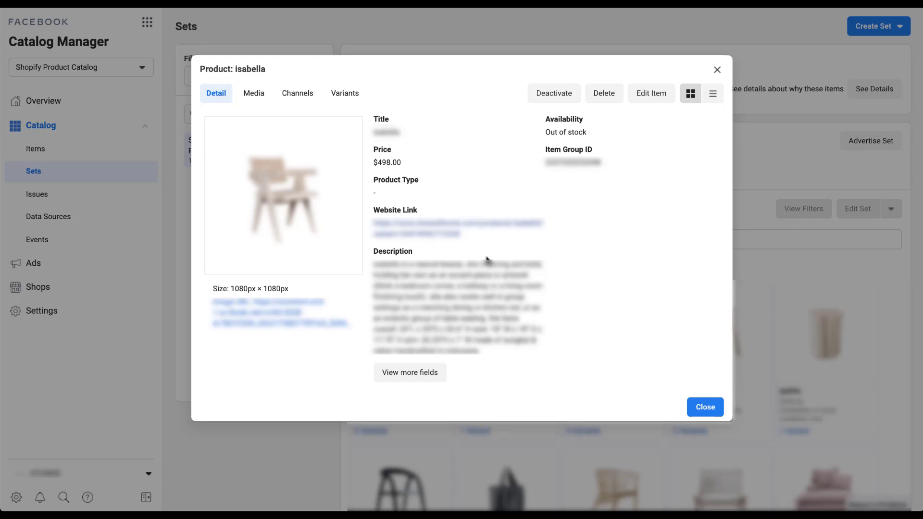
Step: Display all property fields of the isabella product and close its details
click(432, 384)
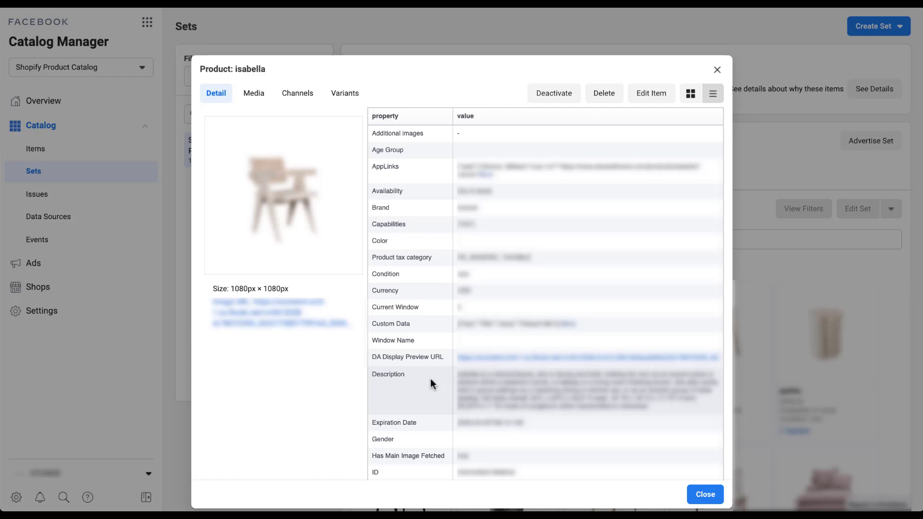
click(706, 493)
Step: Start a new product set that uses filters and name it Rugs
click(885, 26)
click(895, 51)
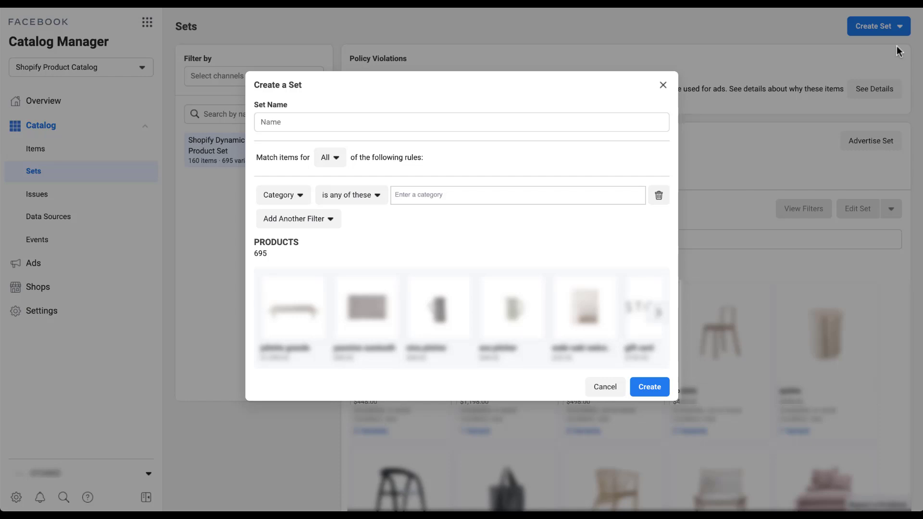
click(461, 122)
text(Rugs)
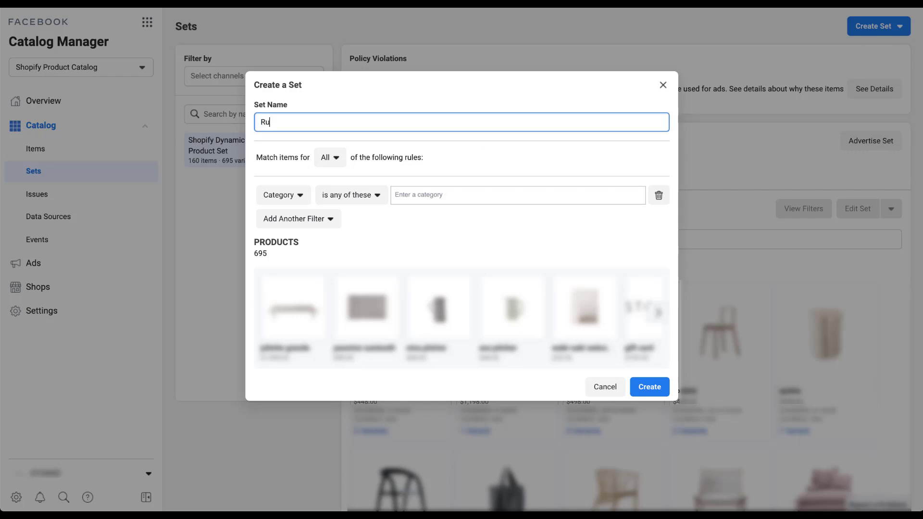
click(461, 143)
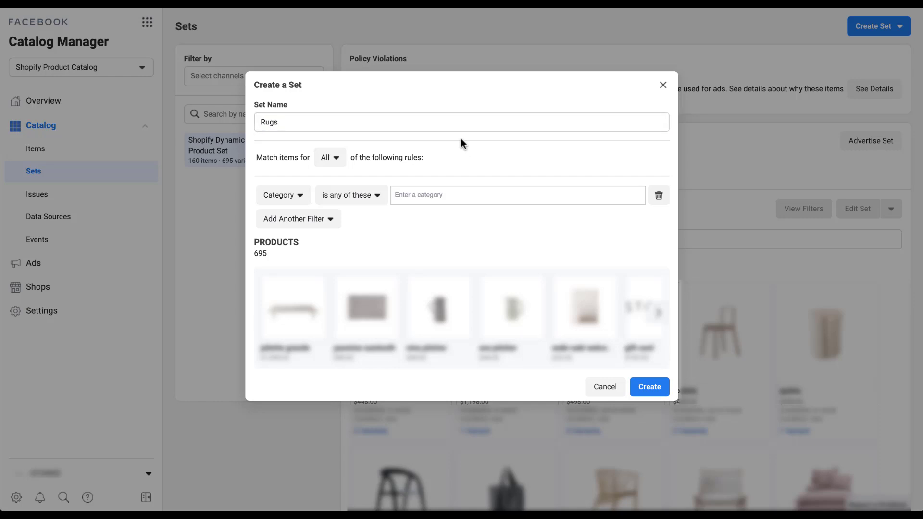
Step: Set the set's first rule to Price is less than 500 in US dollars
click(300, 198)
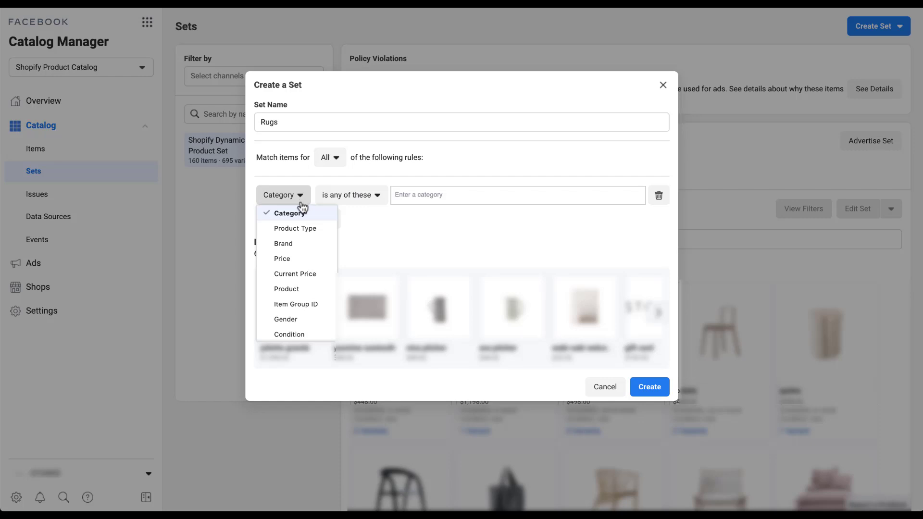
click(305, 259)
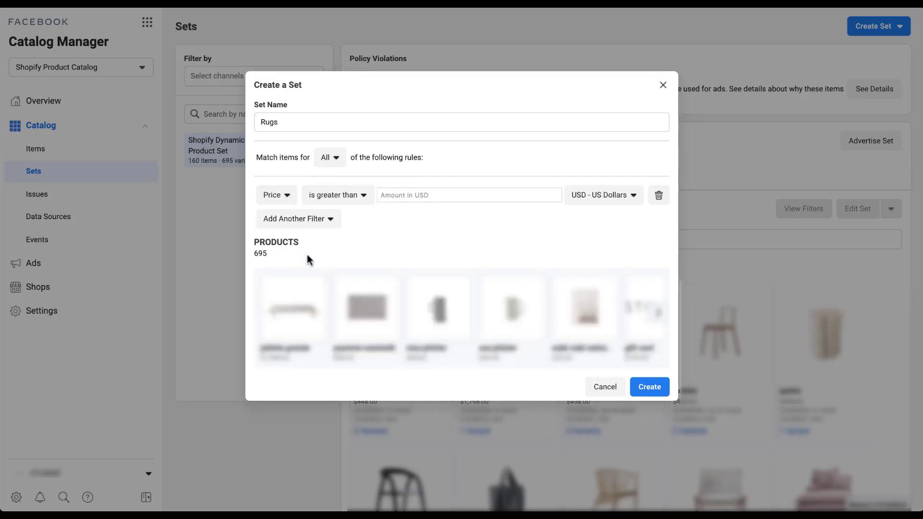
click(368, 201)
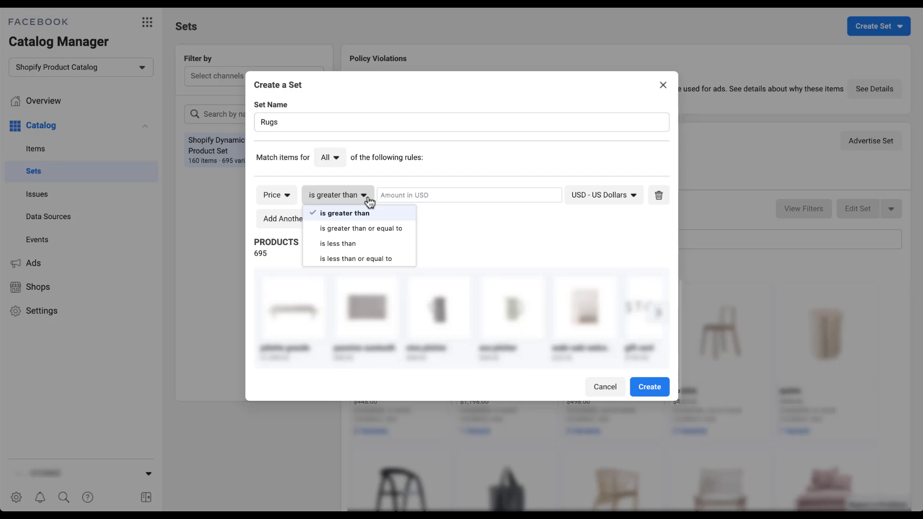
click(367, 242)
click(405, 197)
text(500)
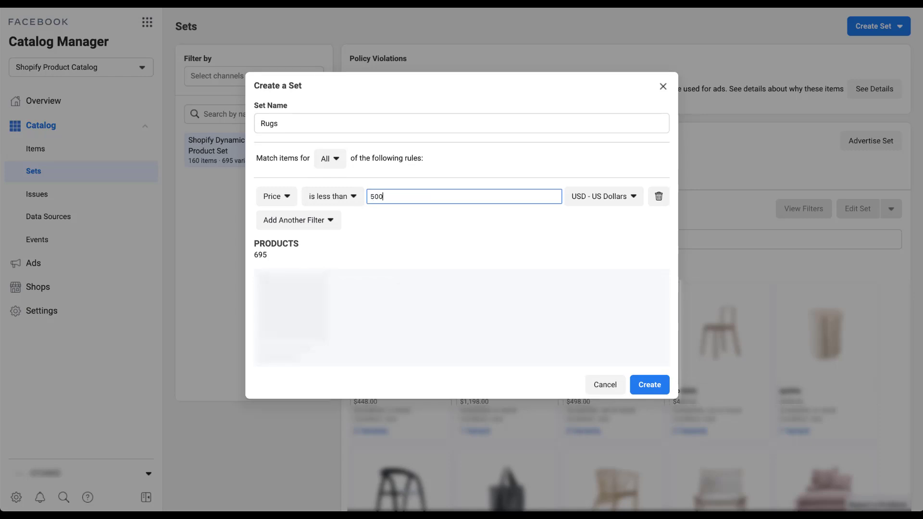
key(Tab)
click(634, 196)
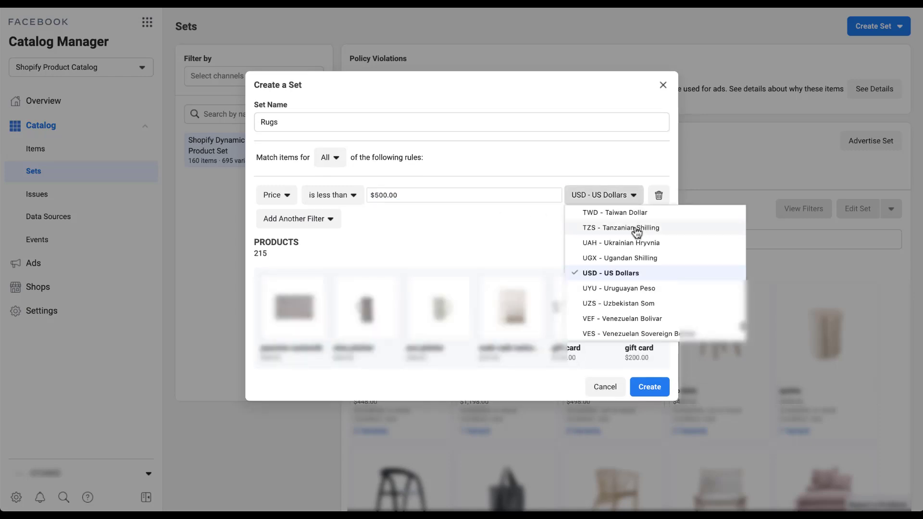
click(636, 195)
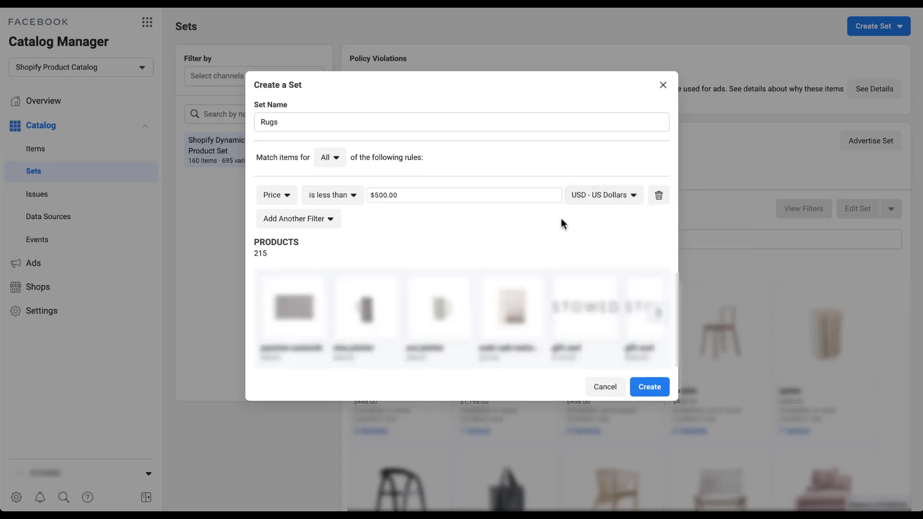
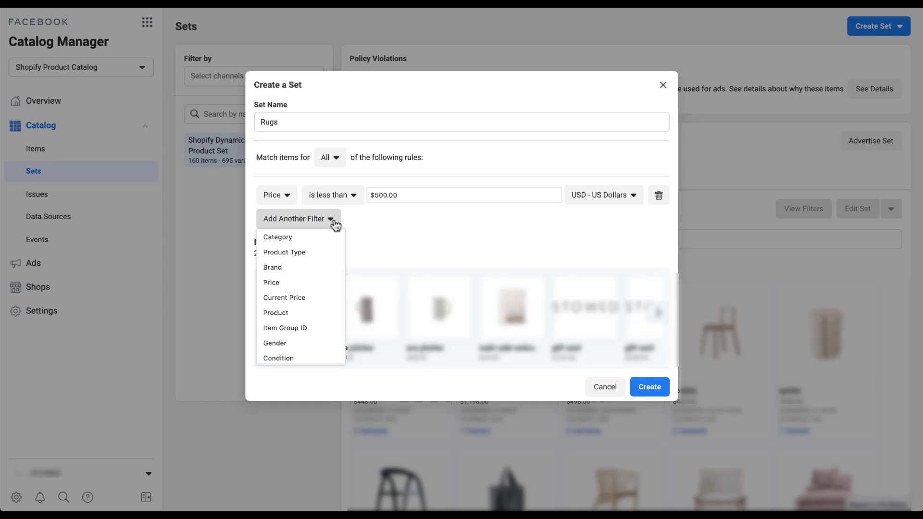
Step: Add a second filter rule to the Rugs set so that Name does not contain gift card
scroll(326, 243, down, 2)
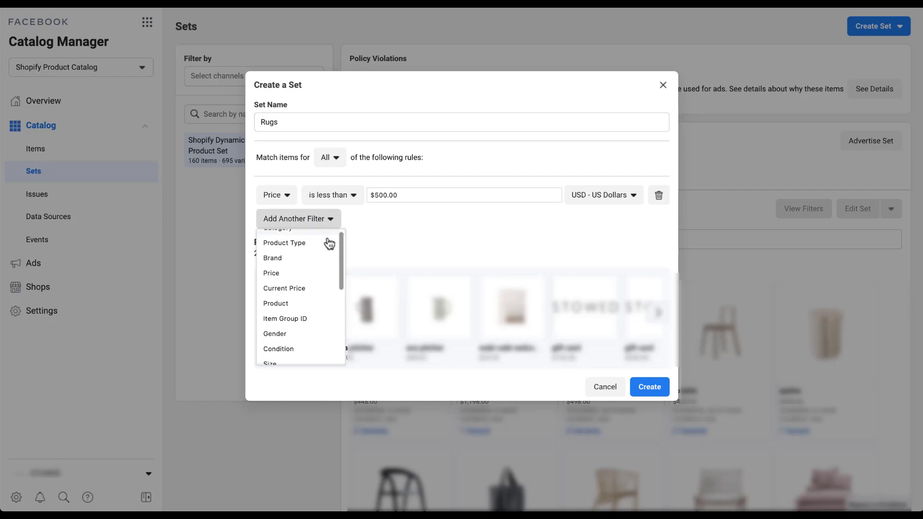
scroll(329, 243, down, 5)
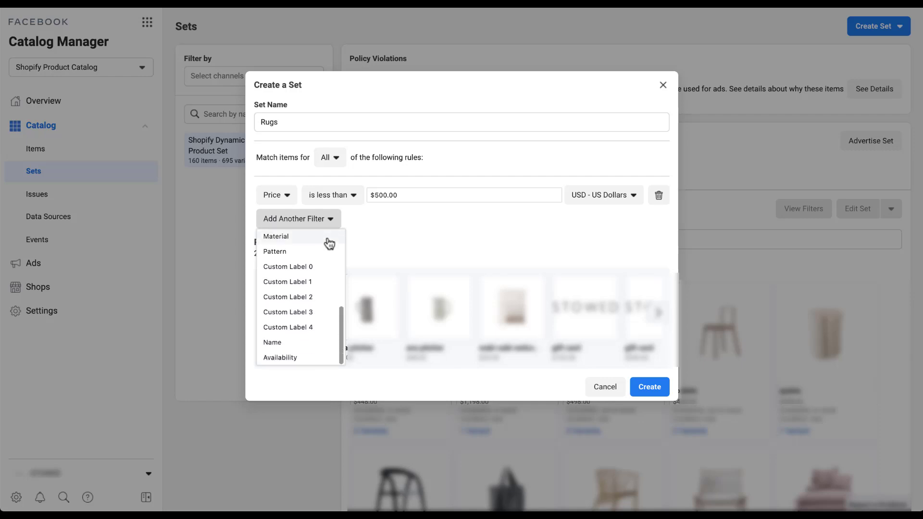
click(311, 344)
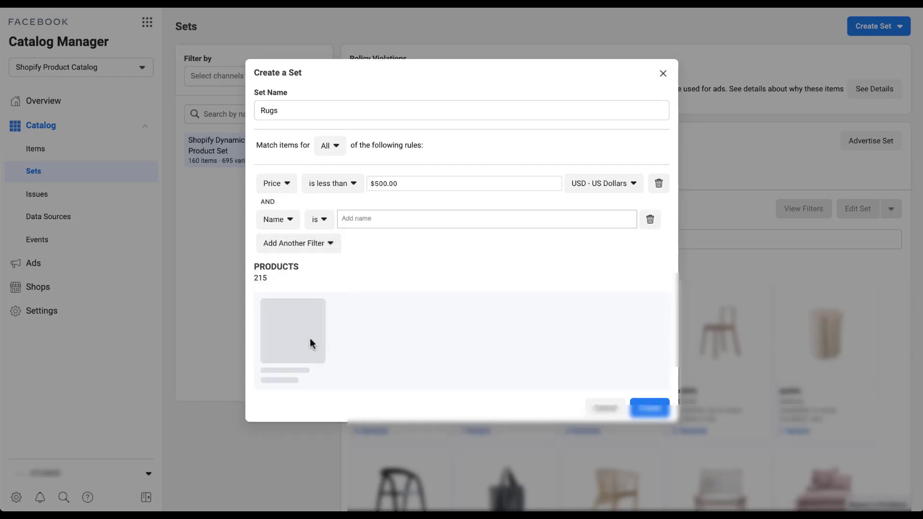
click(331, 225)
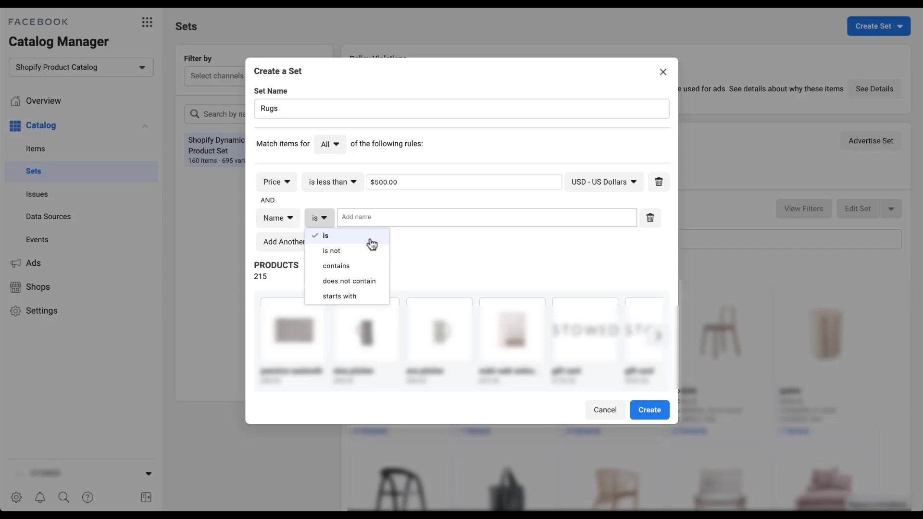
click(376, 282)
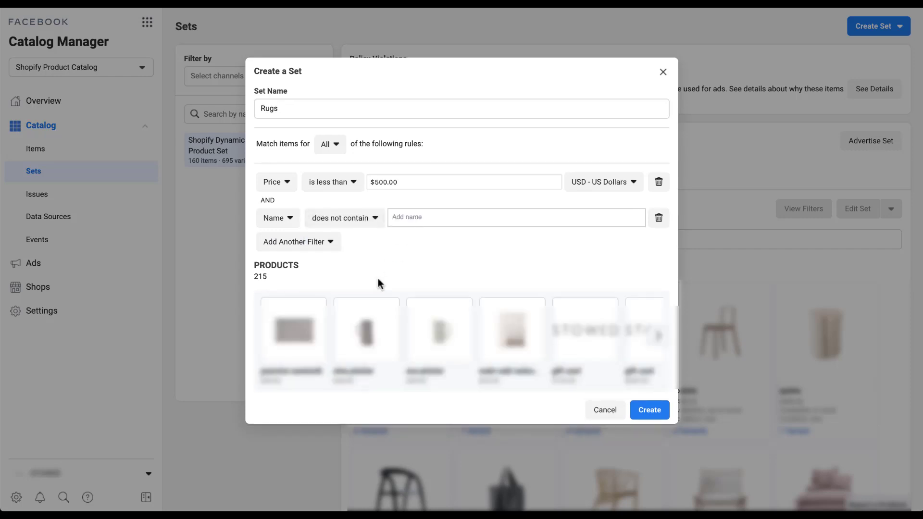
click(443, 222)
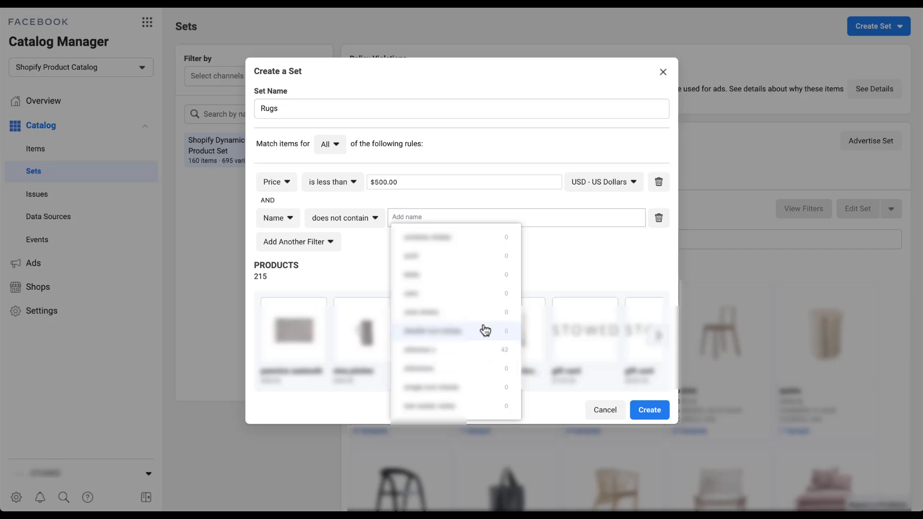
text(gift card)
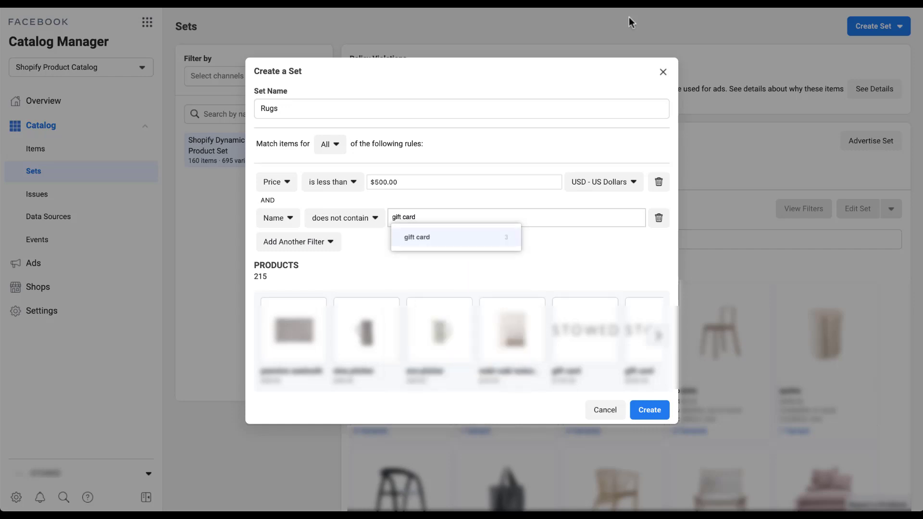
click(463, 243)
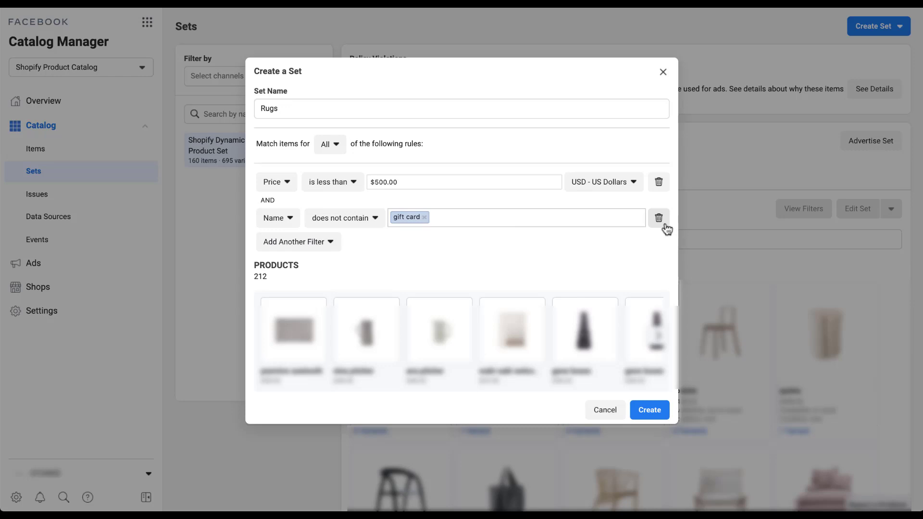
click(337, 252)
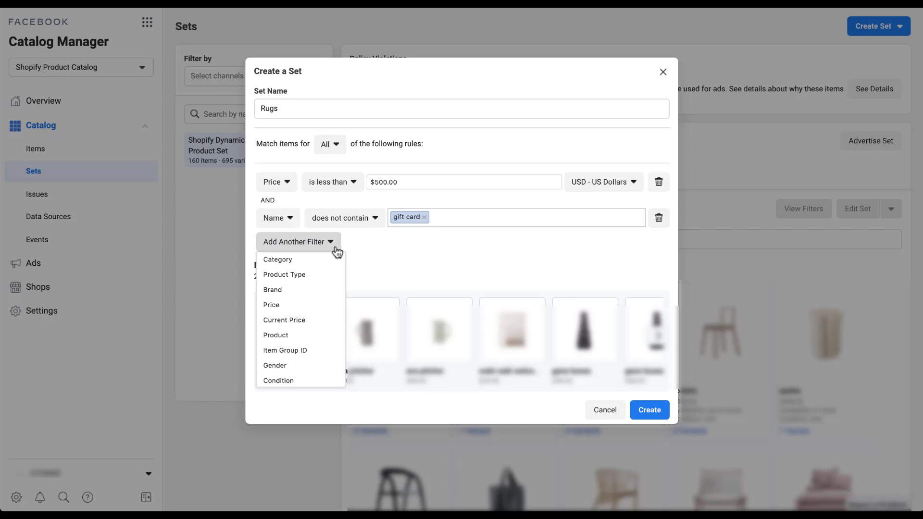
click(363, 247)
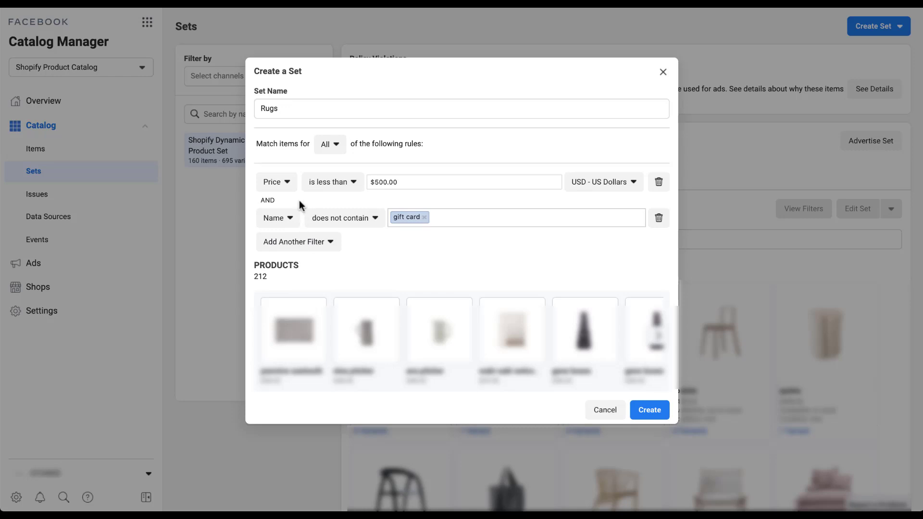
Step: Switch the rule matching to At least one and restore it to All
click(338, 148)
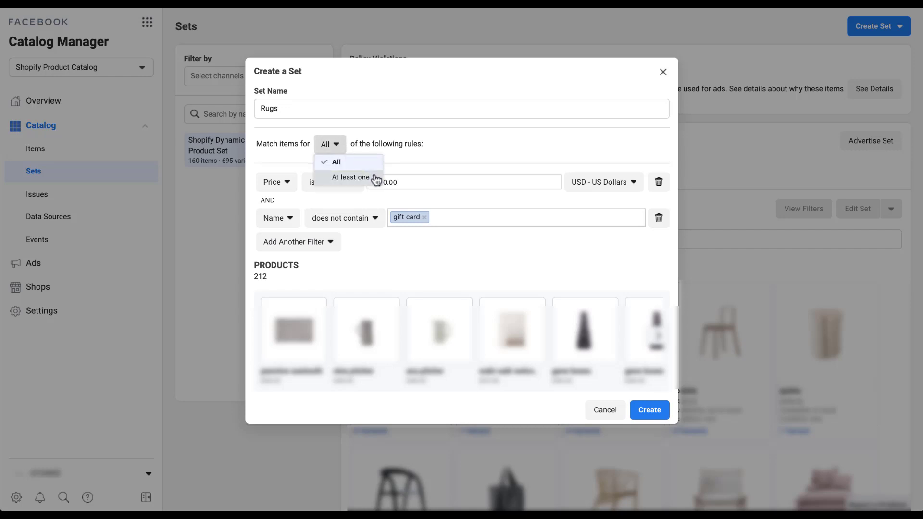
click(351, 177)
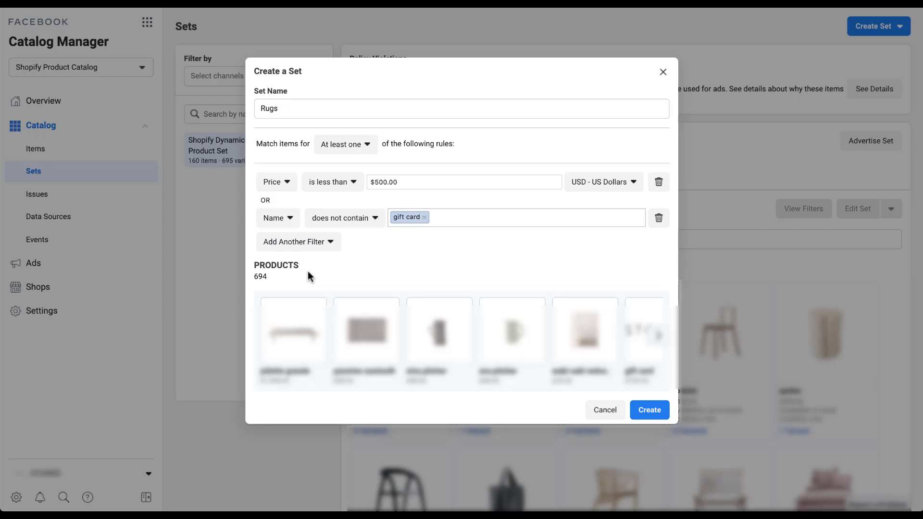
click(369, 148)
click(367, 160)
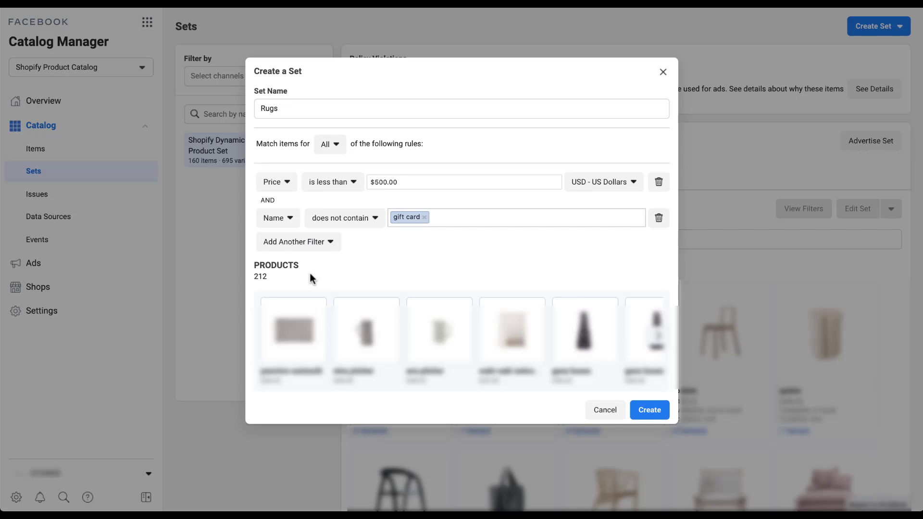
Step: Delete the Price rule from the Rugs set and remove the gift card value from the Name rule
click(658, 183)
click(610, 190)
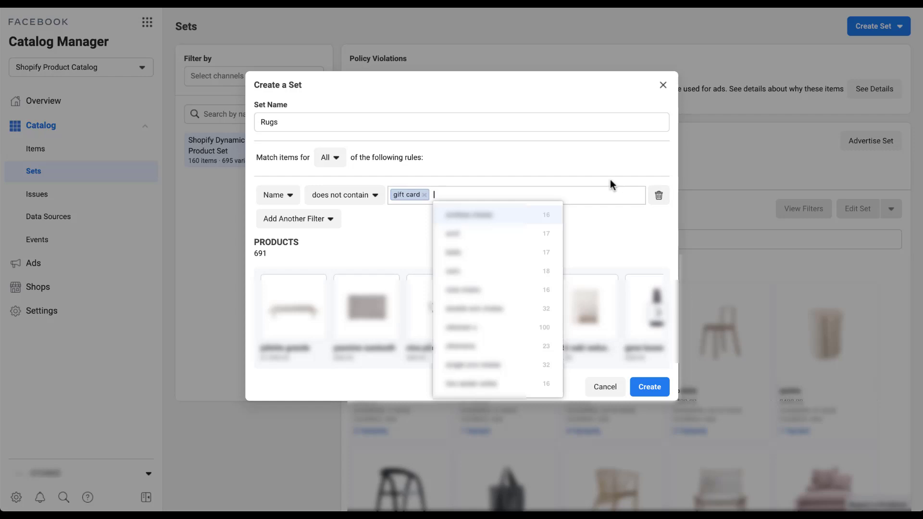
click(425, 195)
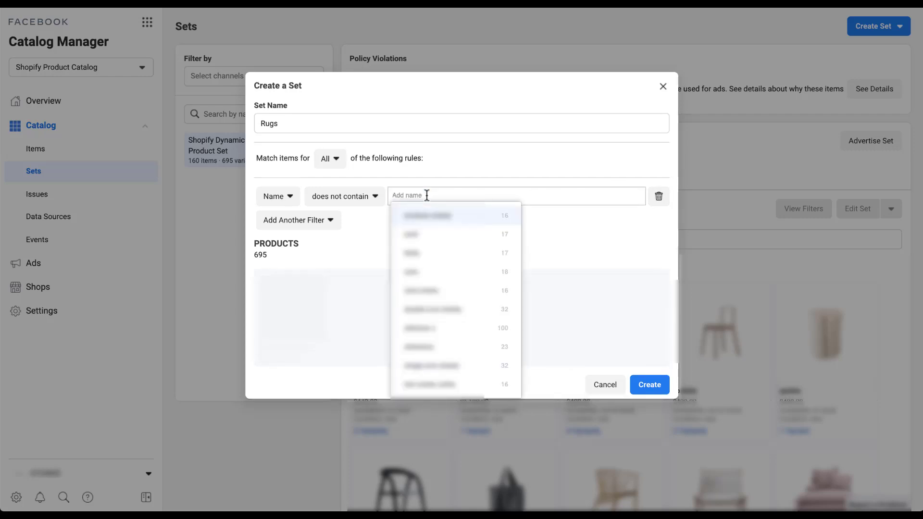
Step: Change the remaining rule to Name contains rug and create the set
click(380, 196)
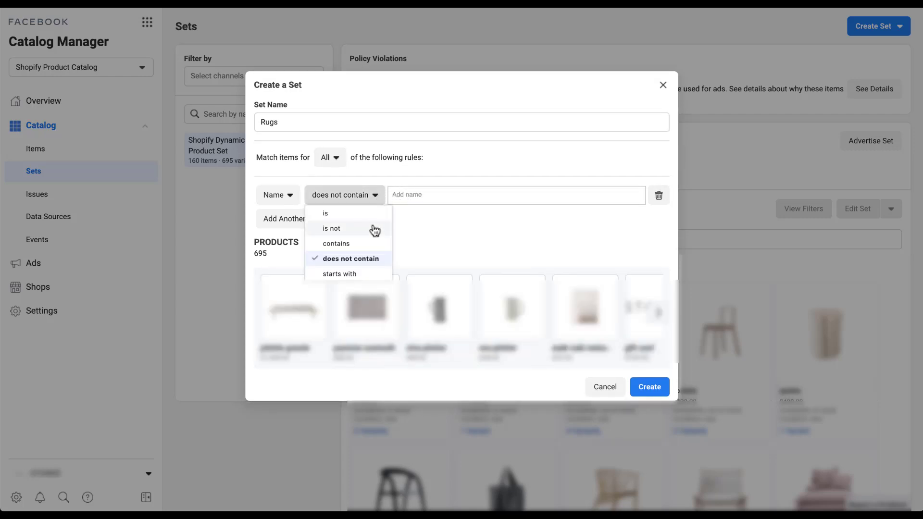
click(368, 245)
click(399, 195)
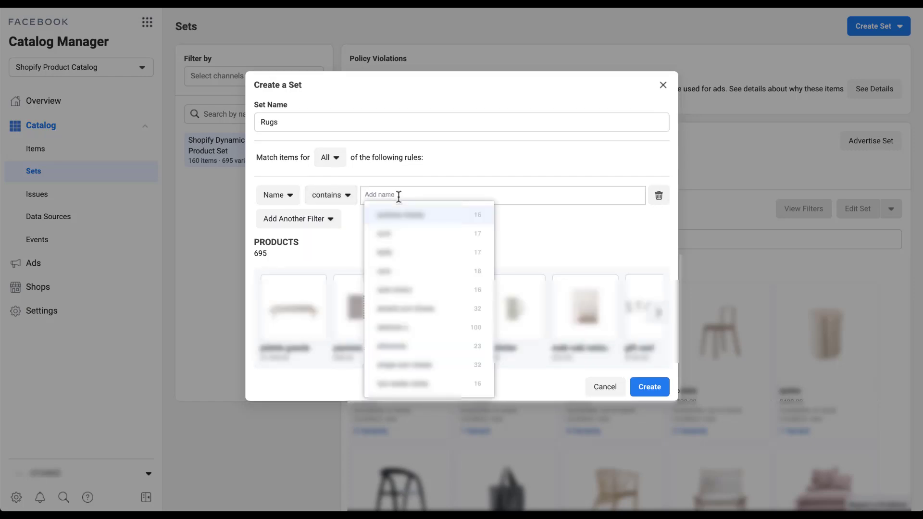
text(rug)
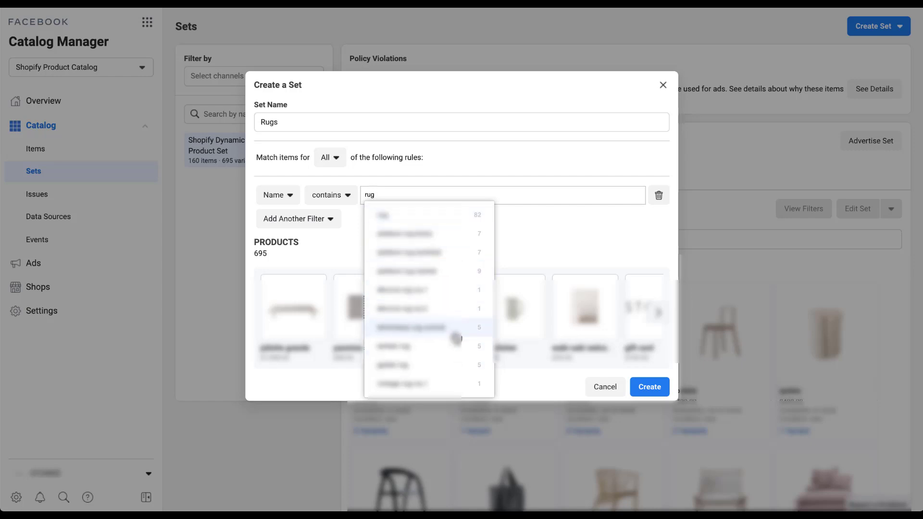
click(451, 220)
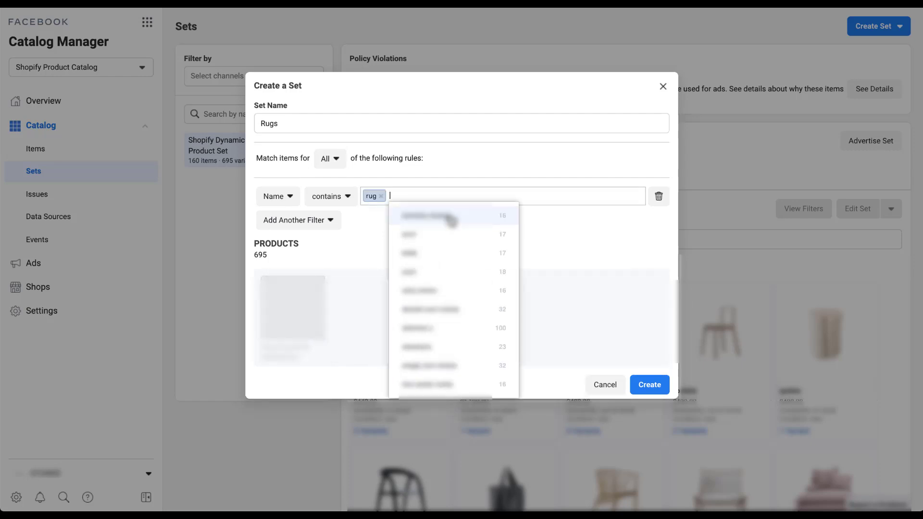
click(364, 221)
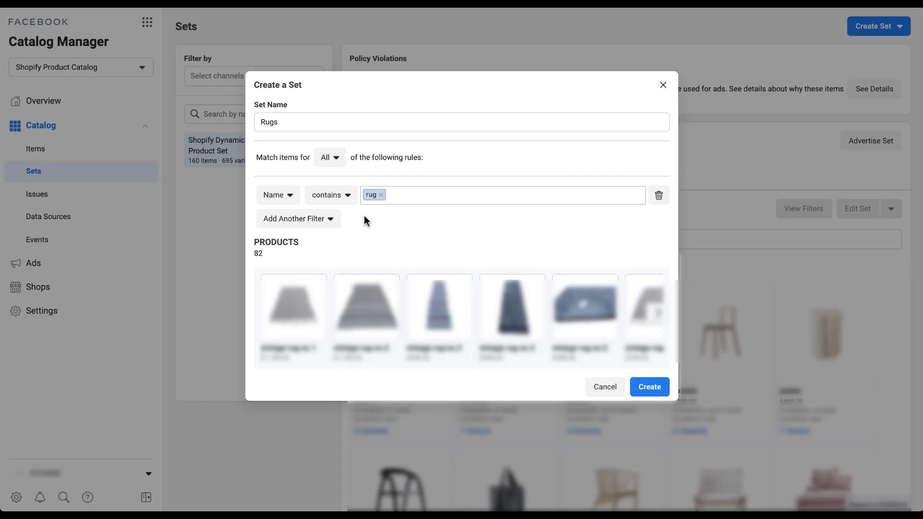
click(645, 388)
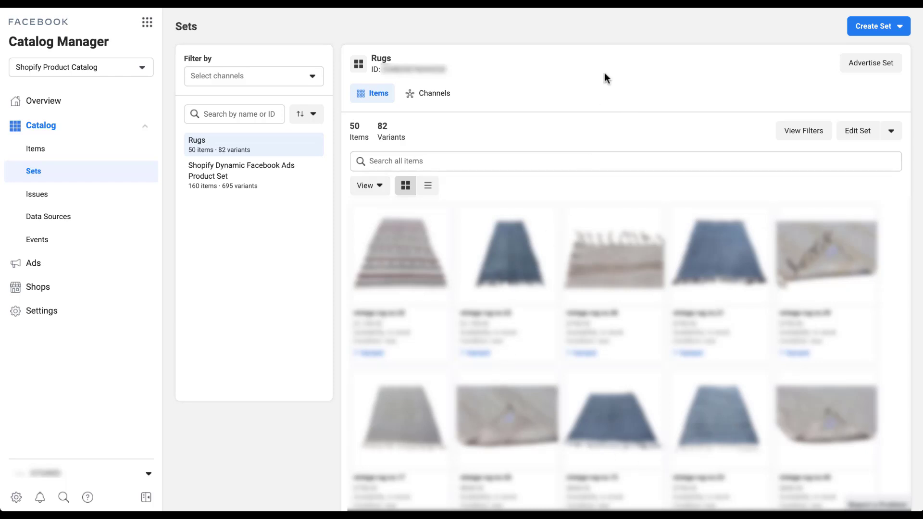
Step: Start a set with manually selected items, expand the first item's variants, and select and deselect that item
click(901, 30)
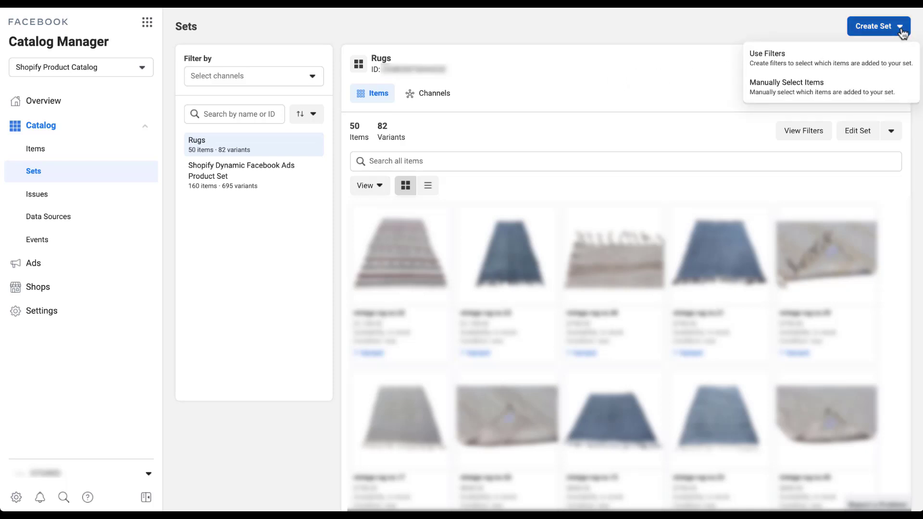
click(905, 83)
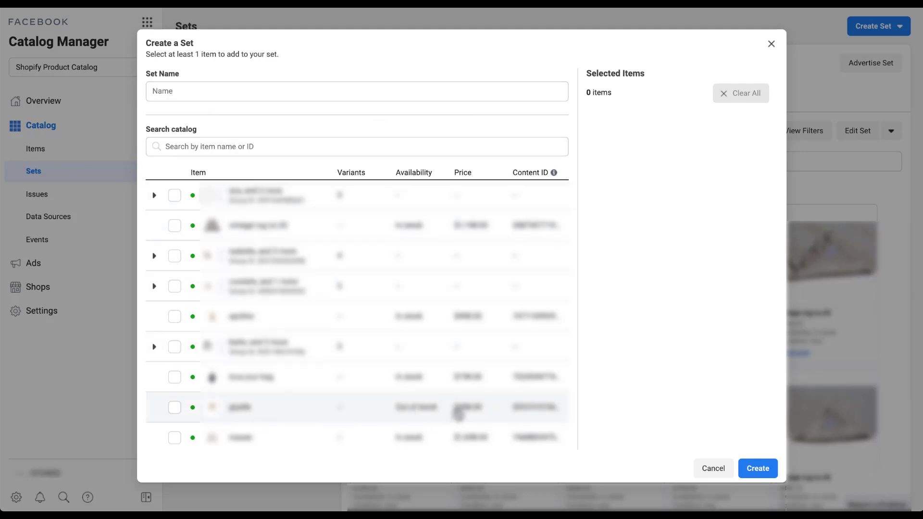
click(154, 196)
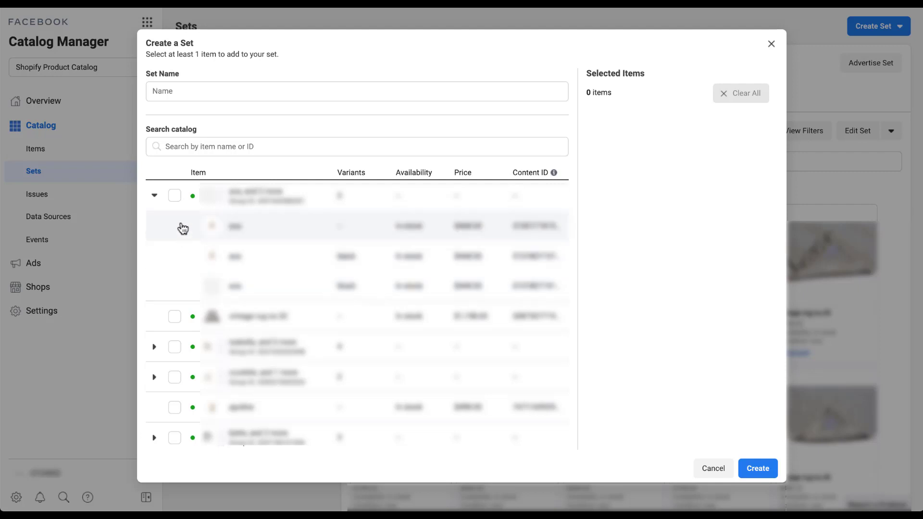
click(174, 196)
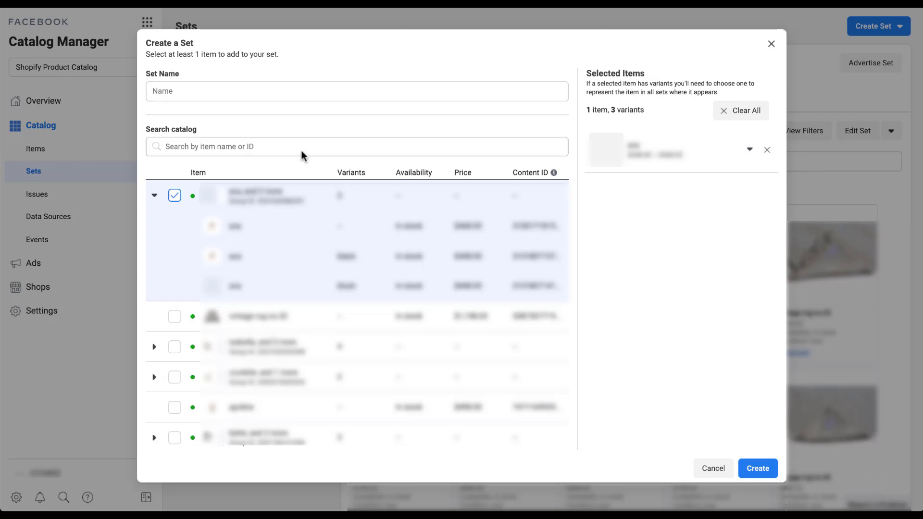
click(174, 197)
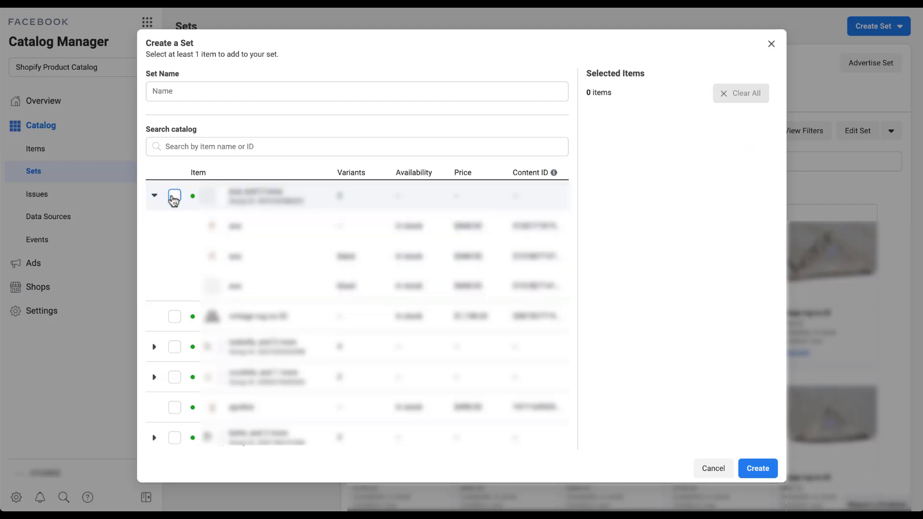
Step: Search the catalog for rug and select the first four matching items
click(185, 146)
text(rug)
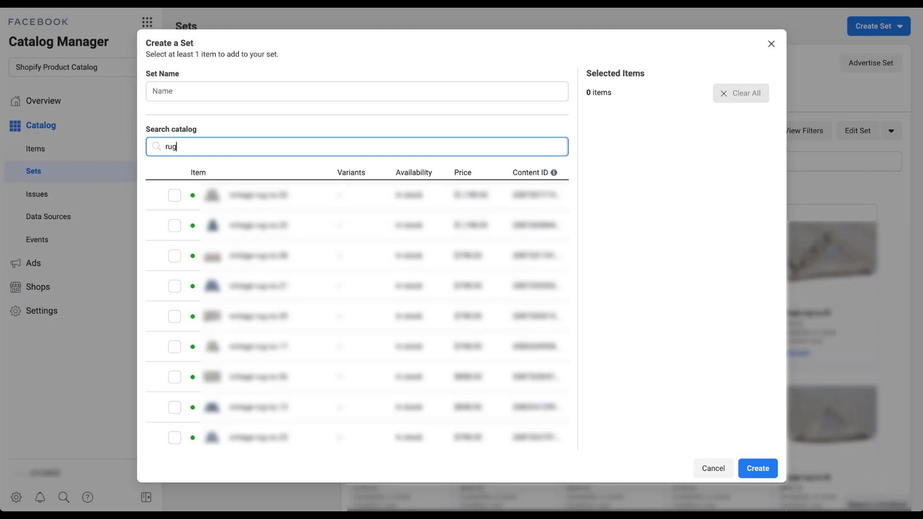
click(175, 195)
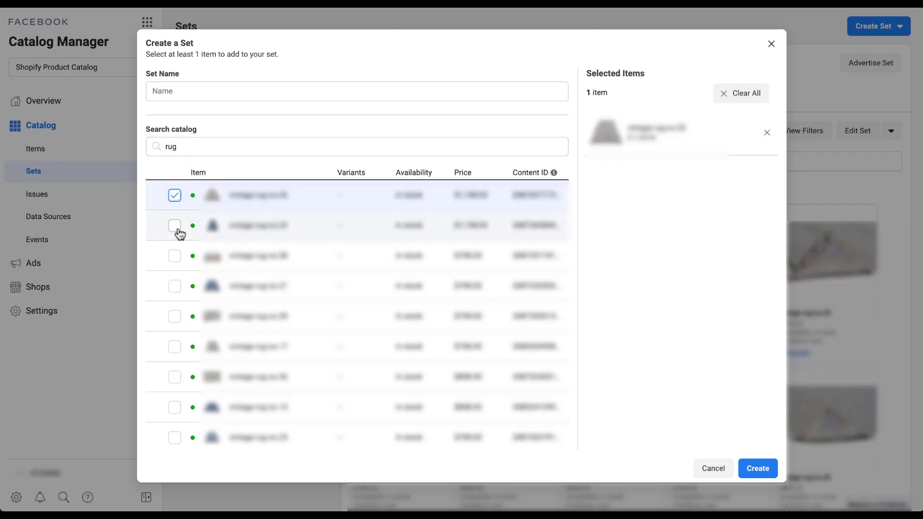
click(174, 224)
click(175, 258)
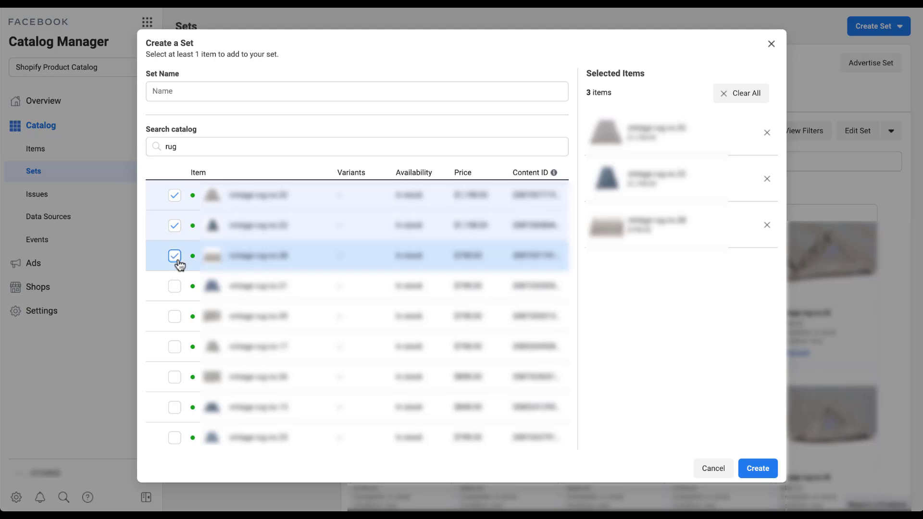
click(175, 288)
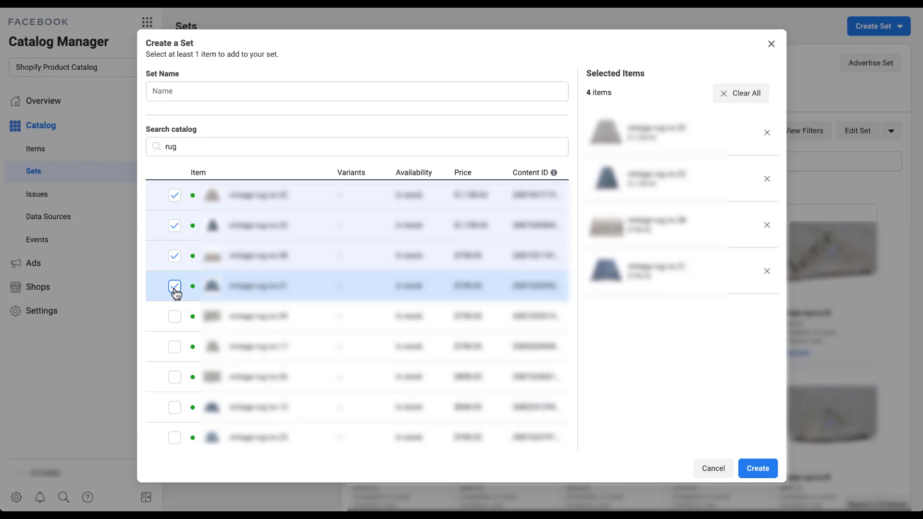
Step: Deselect all chosen rugs, clear the catalog search, and discard the manual set
click(175, 287)
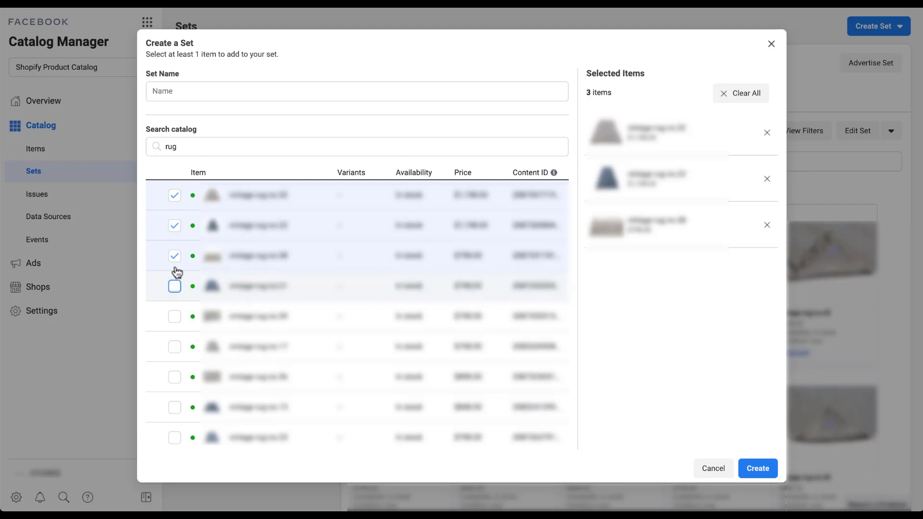
click(176, 229)
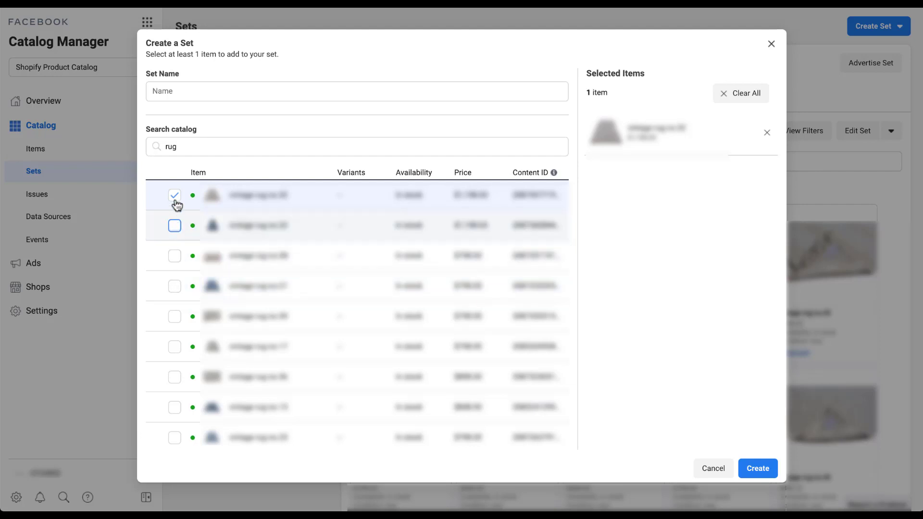
click(176, 202)
click(186, 146)
key(BackSpace)
key(BackSpace)
key(BackSpace)
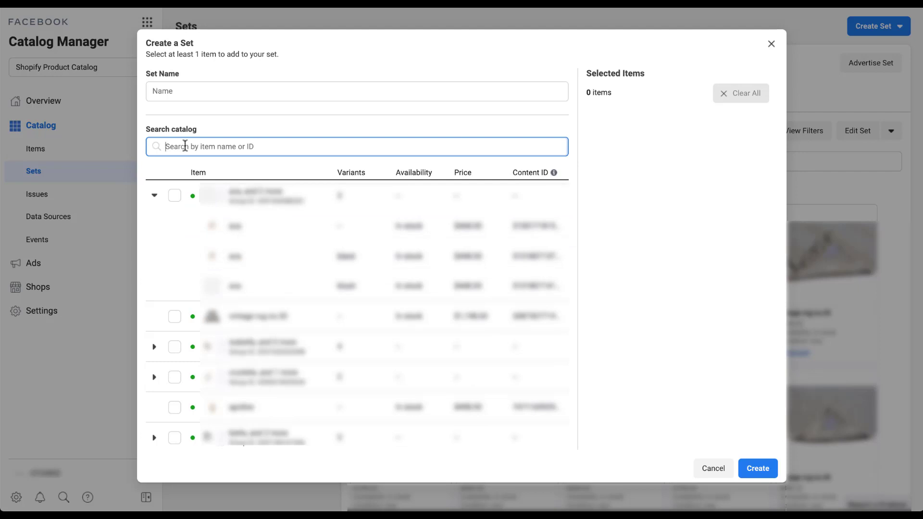
click(155, 195)
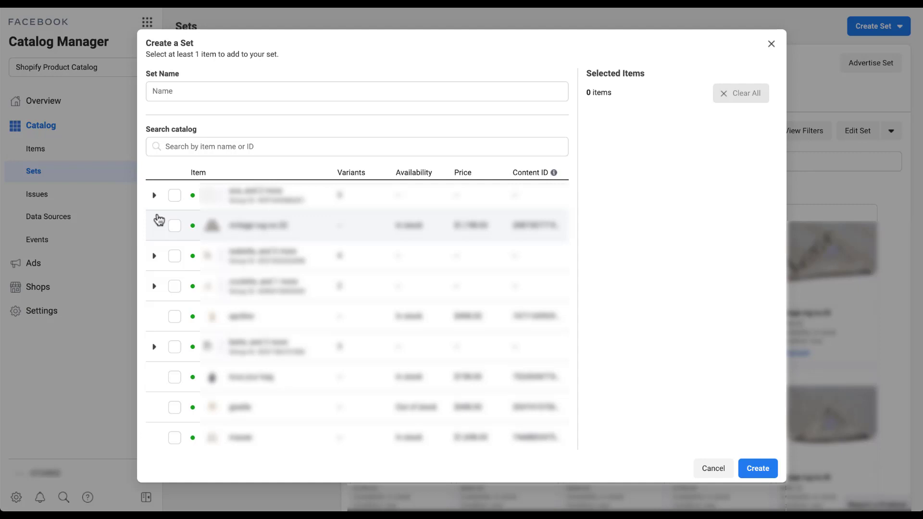
click(771, 44)
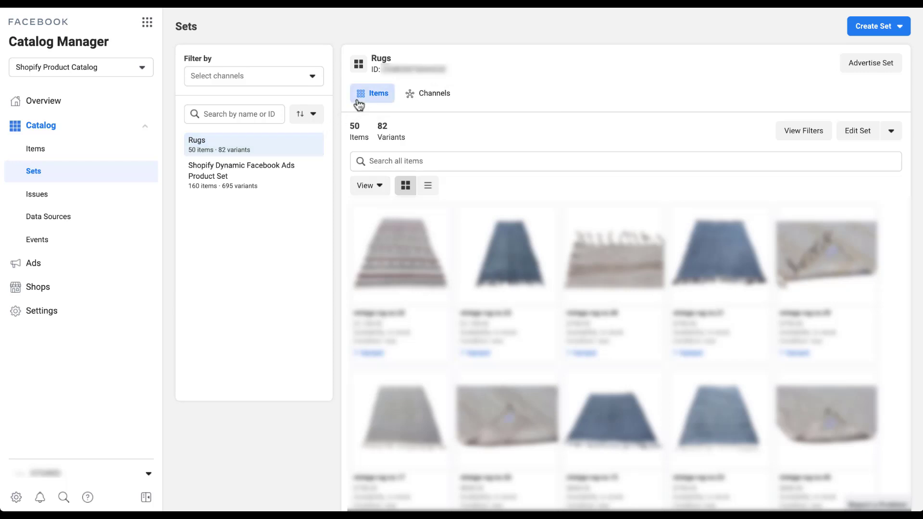
Step: Advertise the Rugs set with the preselected ad account, using the existing campaign BF - Dynamic Product Remarketing
click(887, 72)
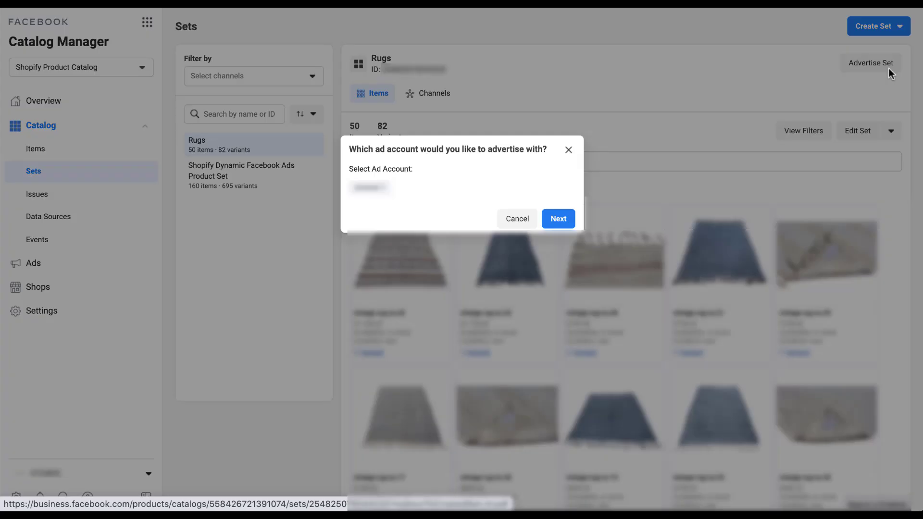
click(559, 219)
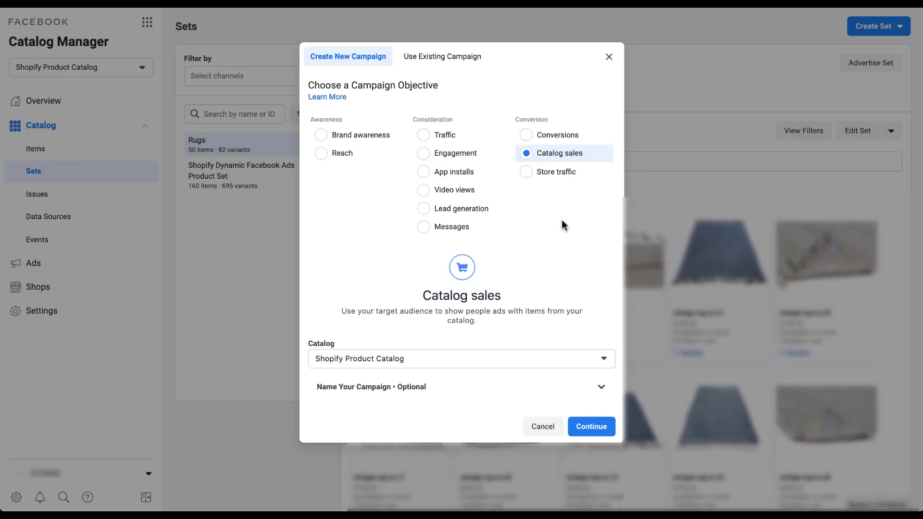
click(461, 56)
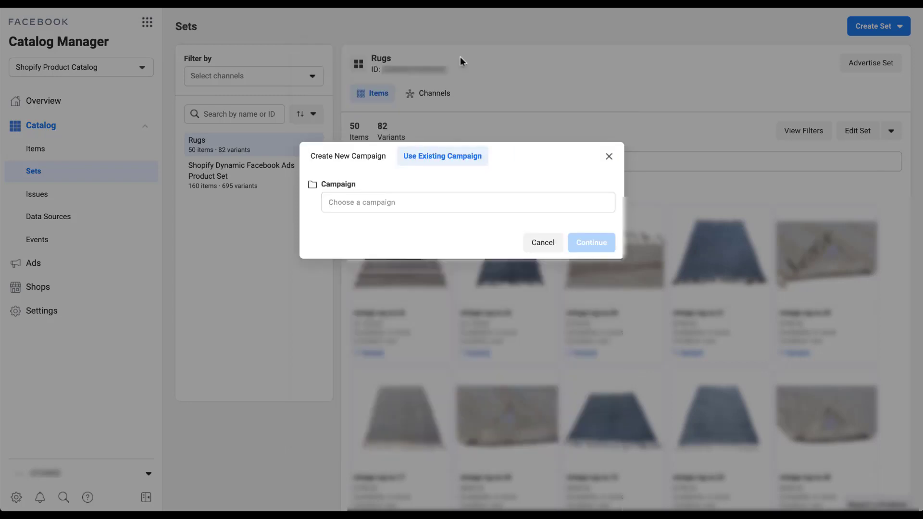
click(466, 206)
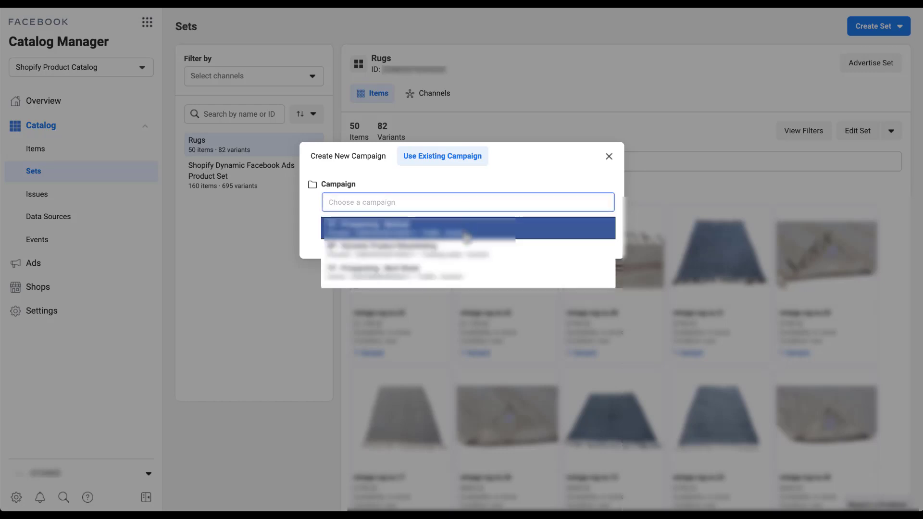
click(464, 226)
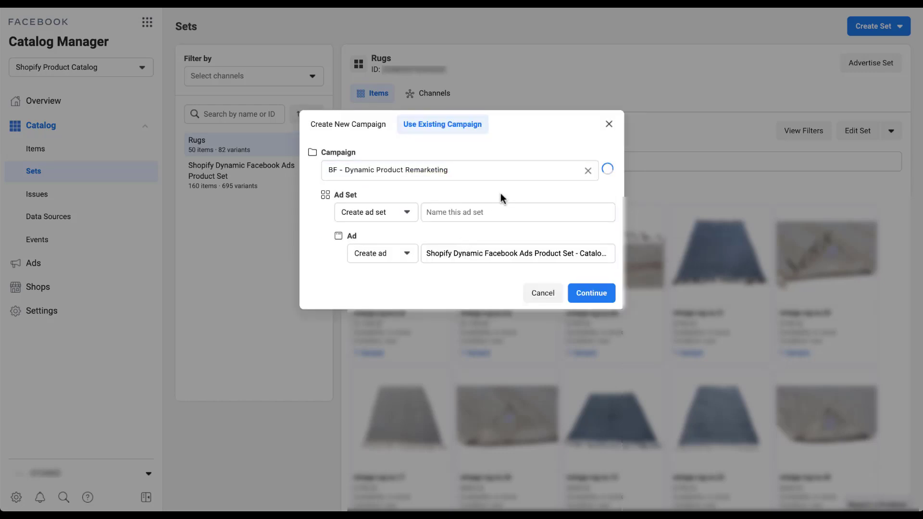
Step: Create a new ad set named Rugs in the campaign and choose Rugs as its promoted product set
click(501, 212)
text(Rugs)
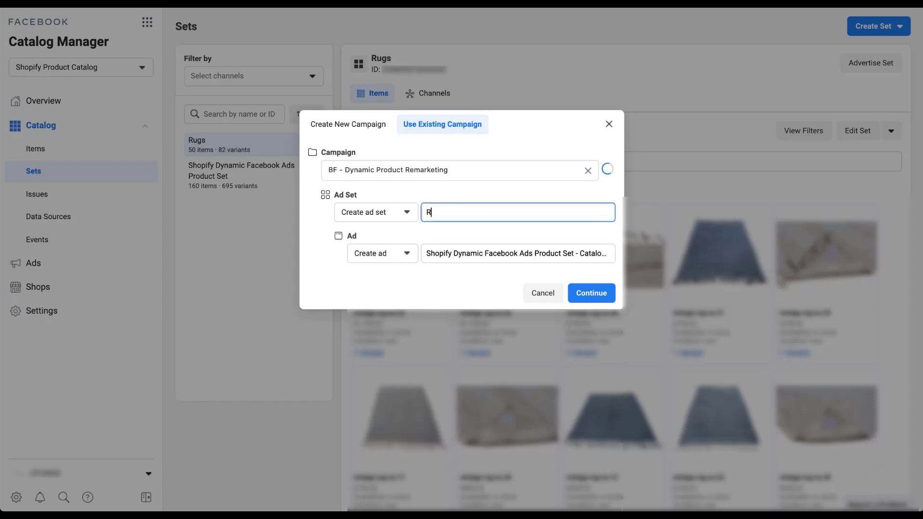
click(602, 294)
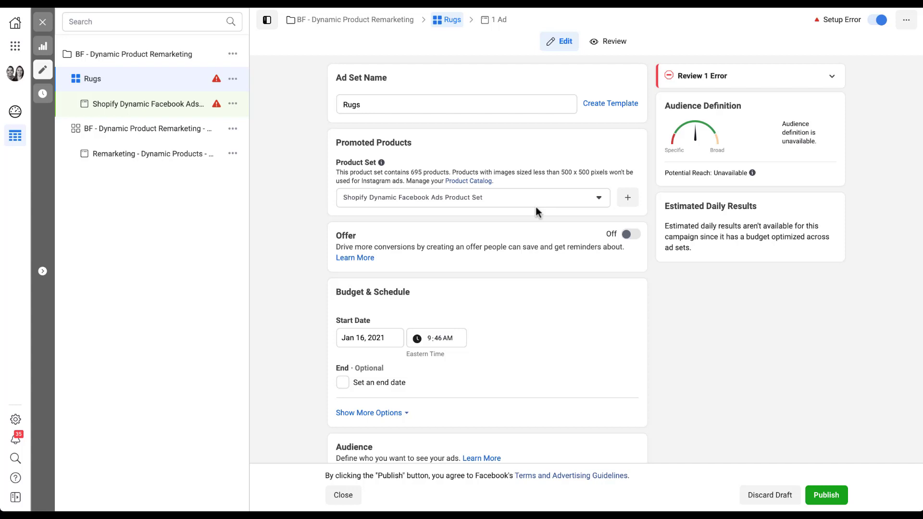
click(598, 199)
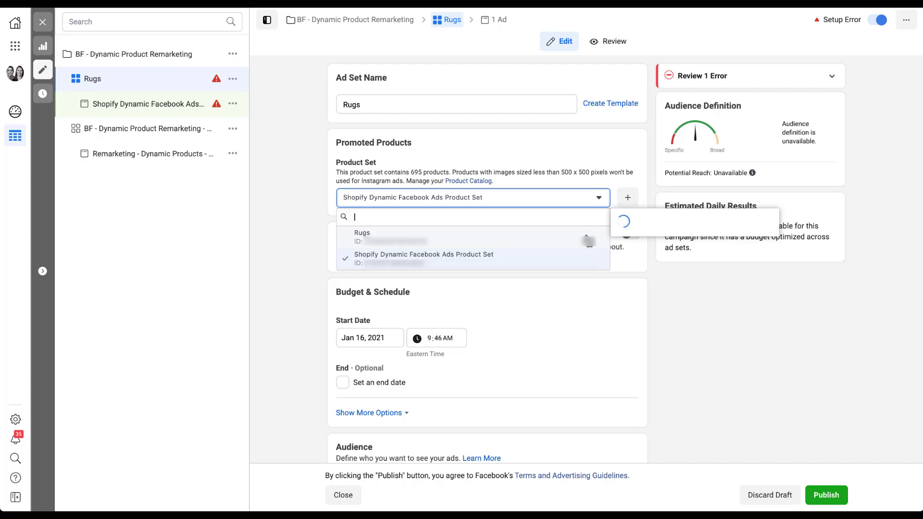
click(495, 236)
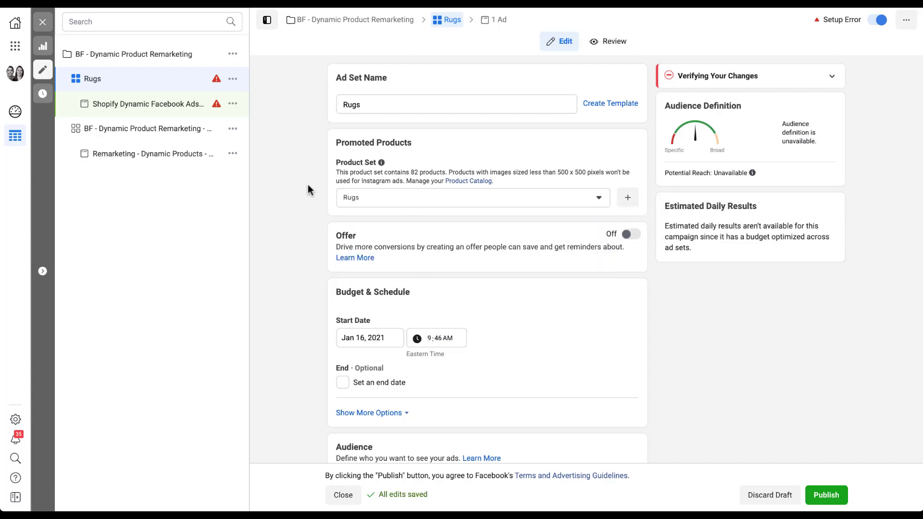
Step: Set the ad set's new audience to find prospective customers even if they haven't interacted with the business
scroll(308, 185, down, 7)
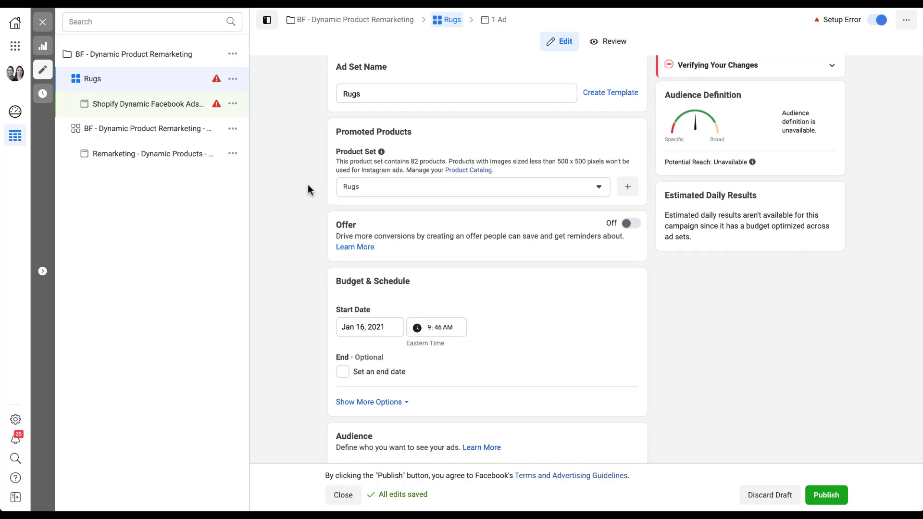
scroll(308, 188, down, 1)
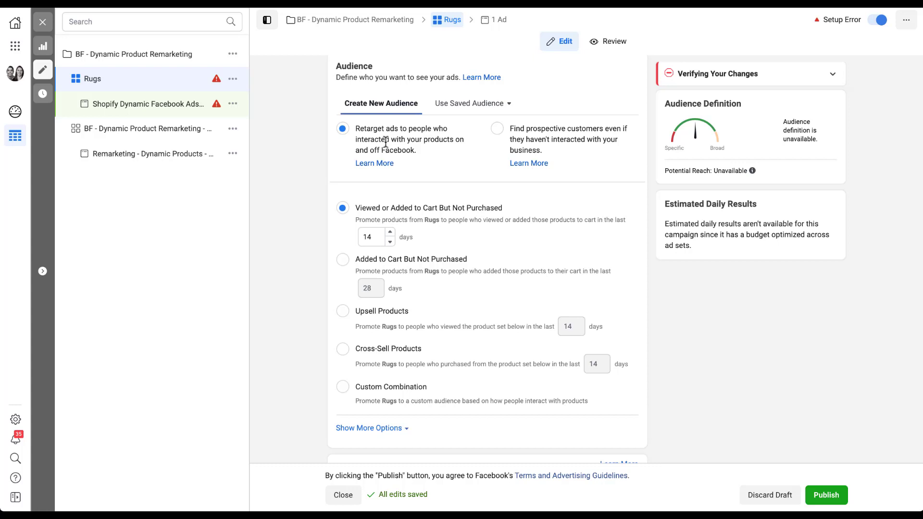
click(496, 128)
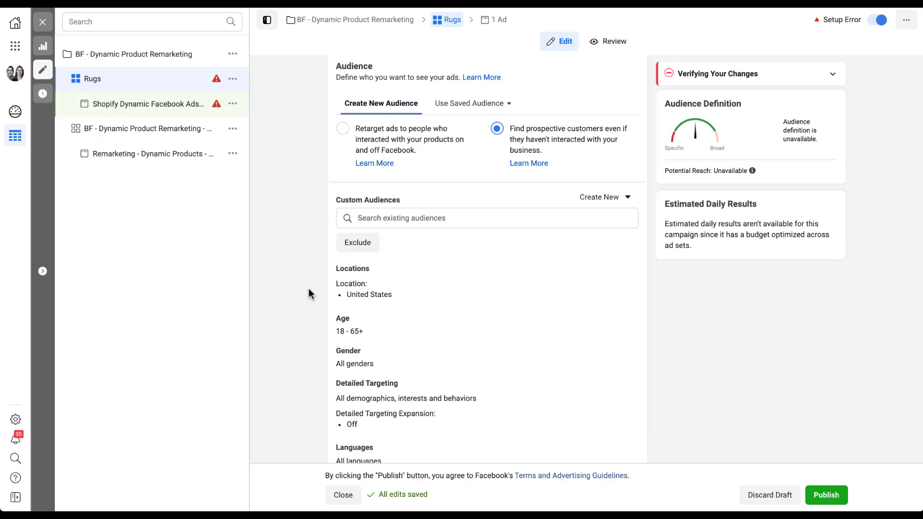
scroll(309, 294, down, 3)
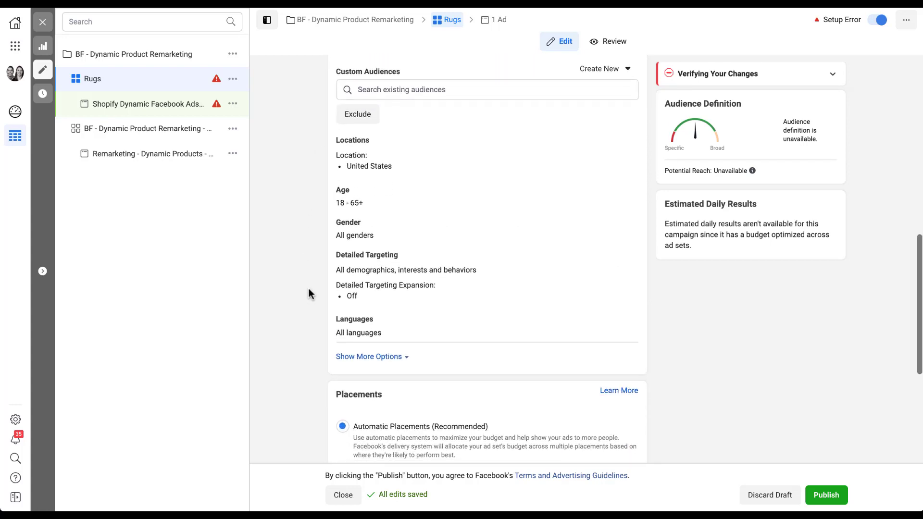